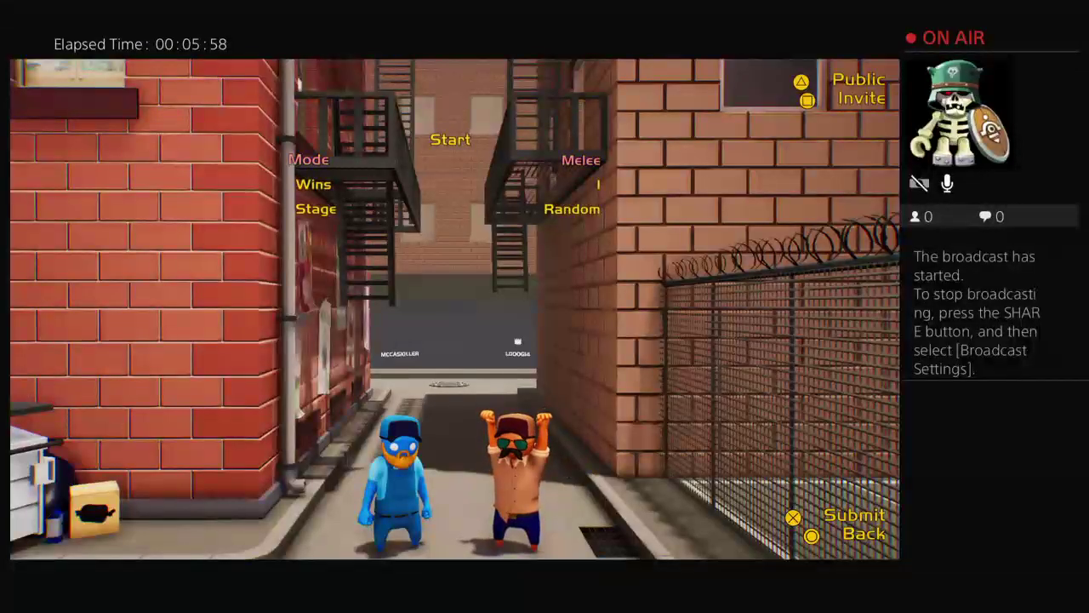
key("Down")
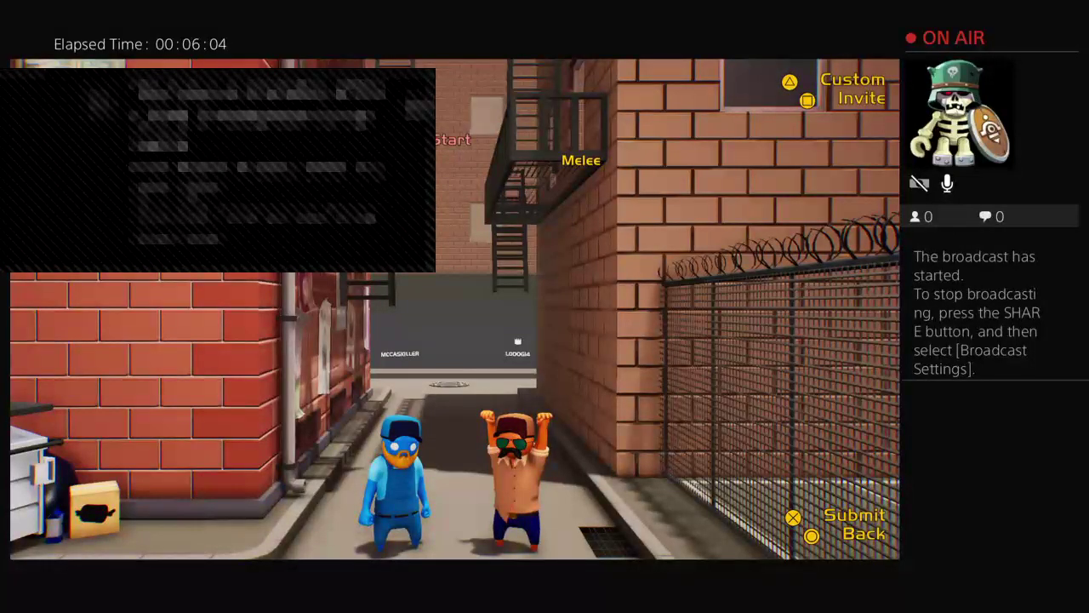
key("Right")
key("Right")
key("Right")
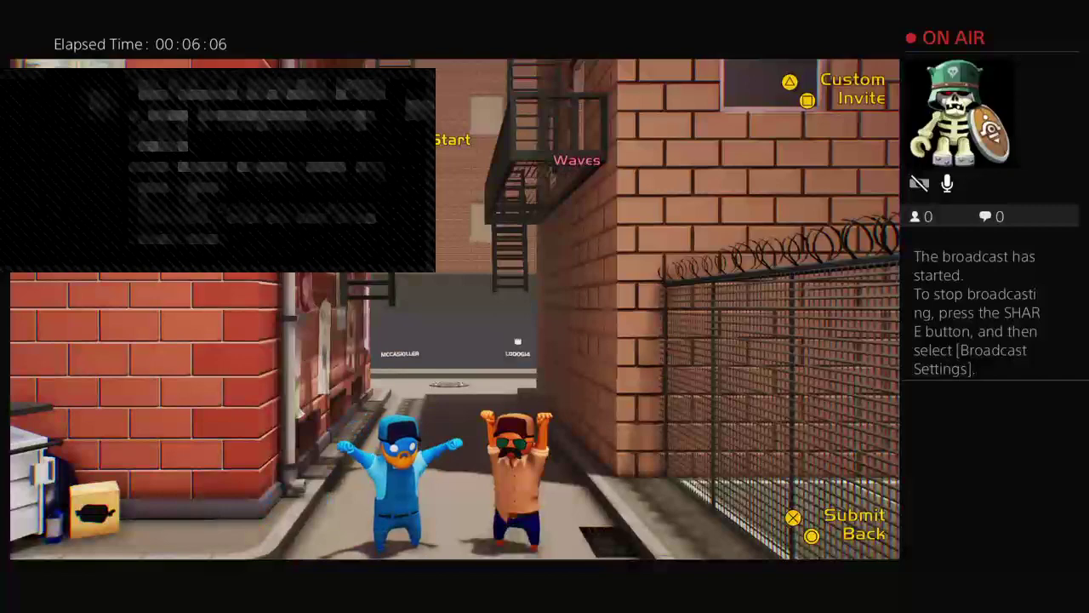